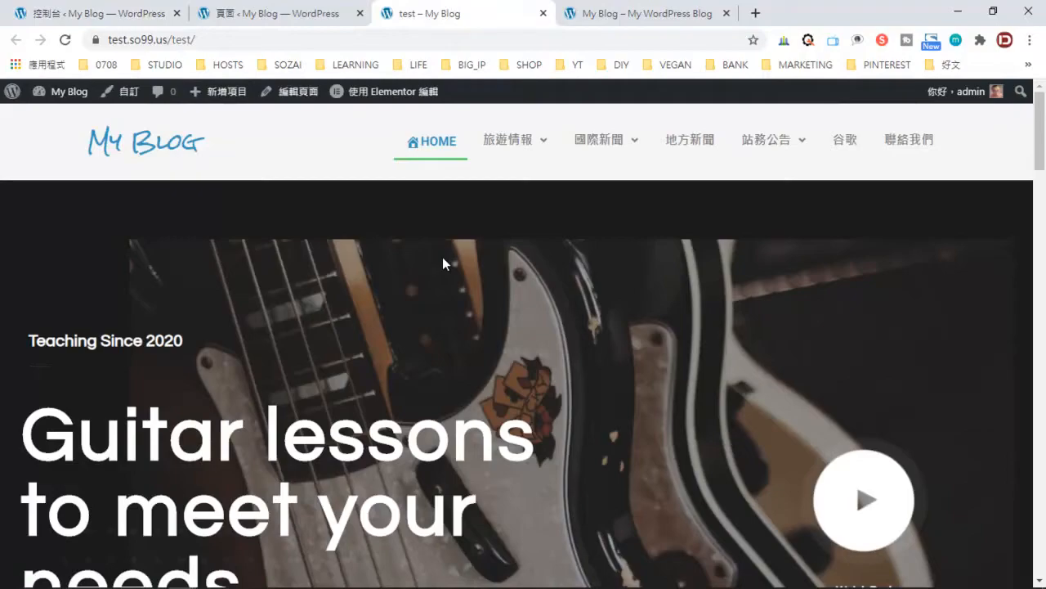
Examine the test page from header to footer and back, including how the navigation menu behaves as the page moves.
scroll(443, 257, "down", 10)
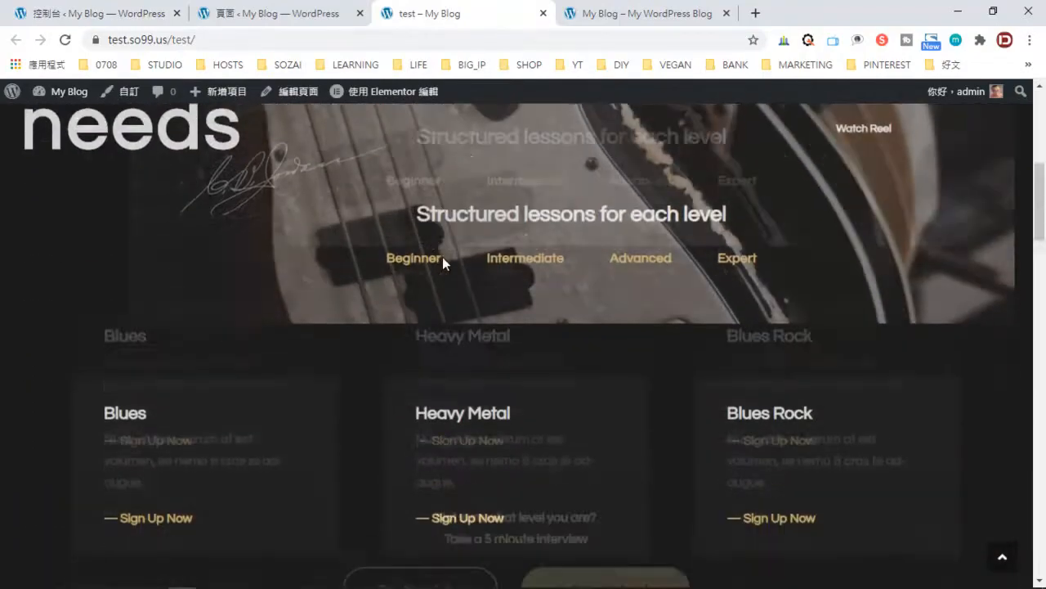
scroll(442, 260, "down", 20)
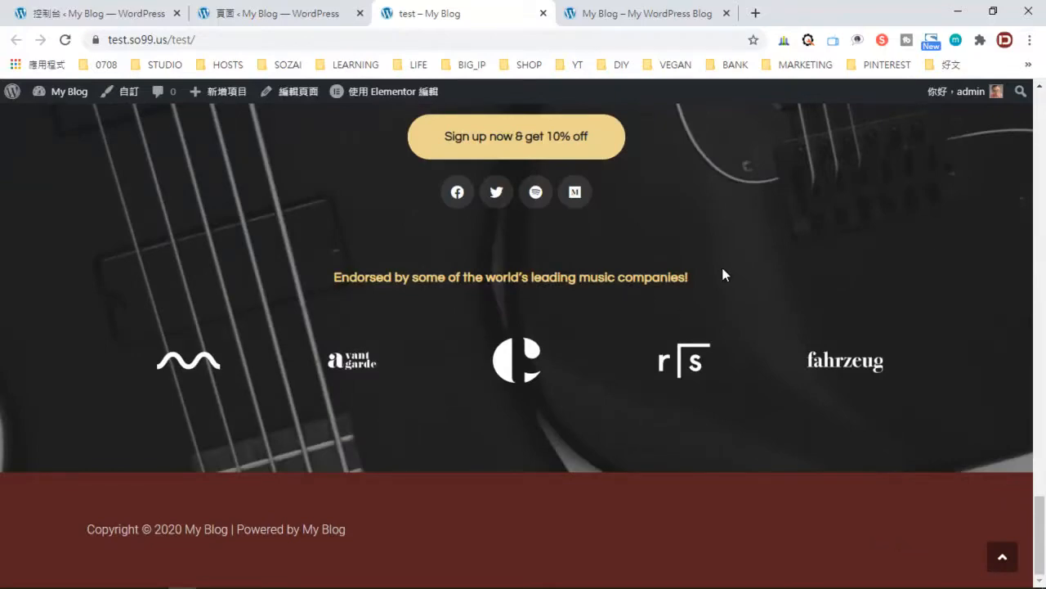
scroll(937, 551, "up", 4)
scroll(939, 552, "down", 4)
left_click(1003, 557)
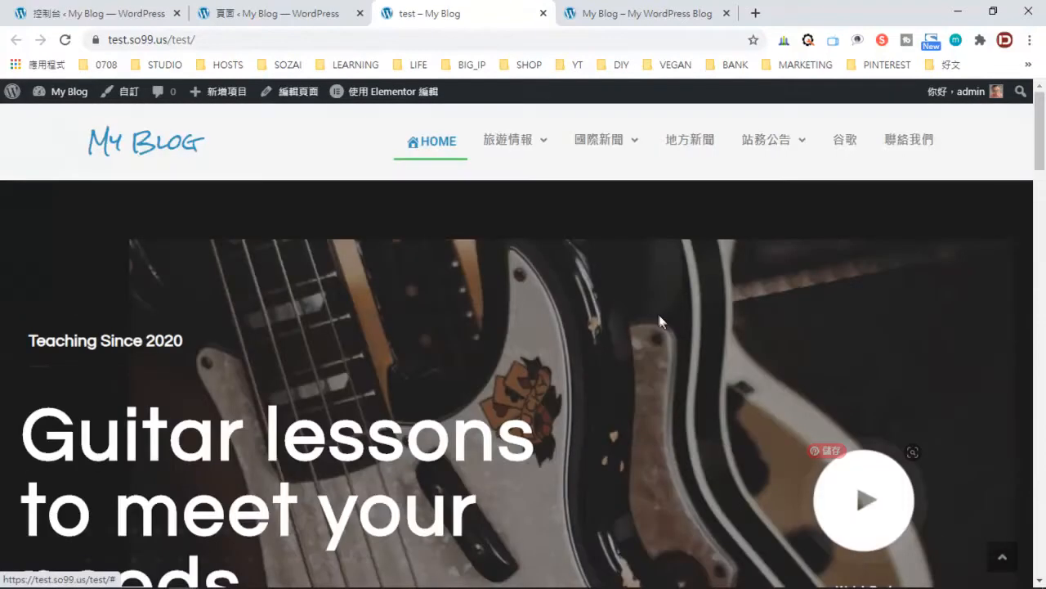
mouse_move(546, 137)
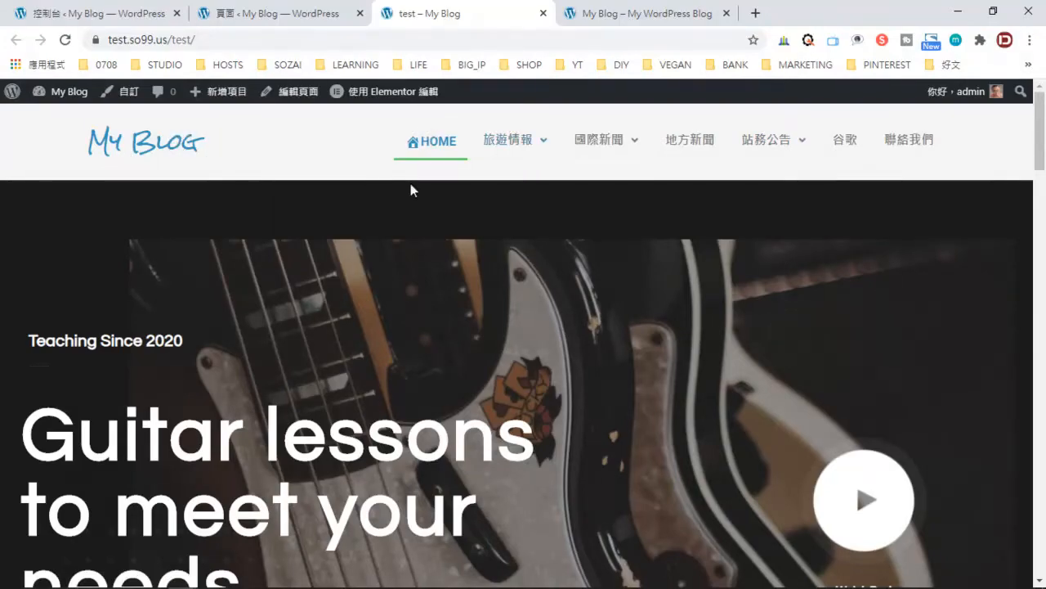
scroll(352, 266, "down", 1)
scroll(351, 265, "down", 3)
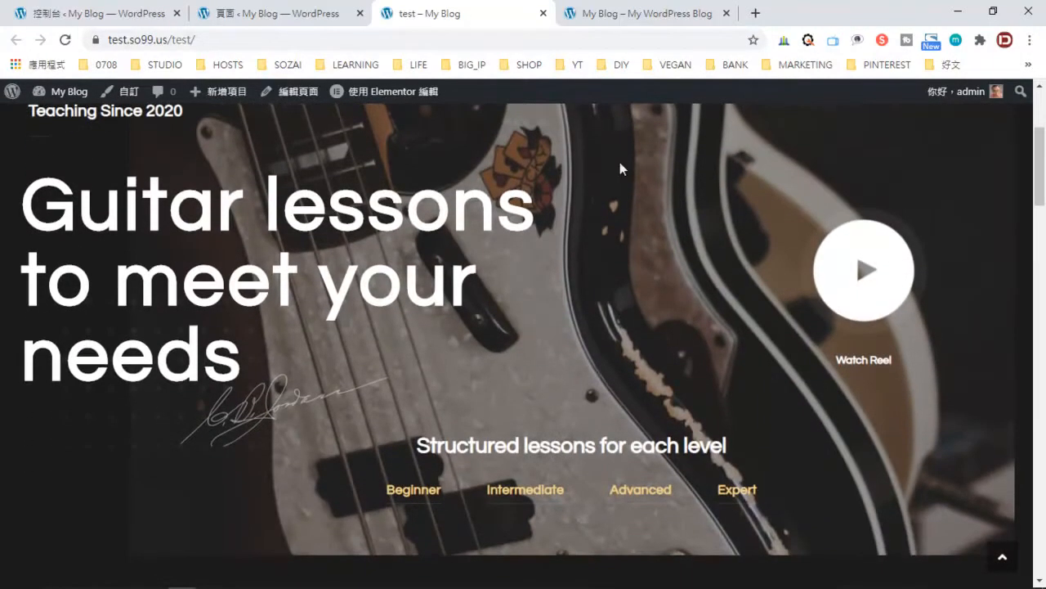
scroll(555, 289, "up", 1)
scroll(555, 282, "up", 2)
scroll(678, 159, "up", 1)
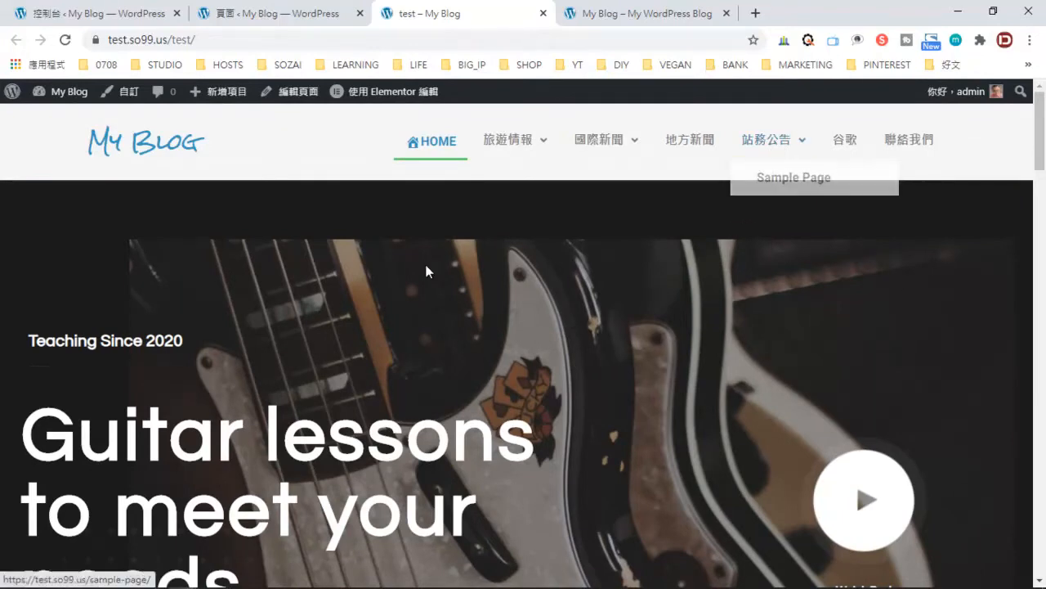
Find the JetSticky For Elementor plugin by searching for jetsticky in the WordPress plugin directory, then install and activate it.
left_click(138, 19)
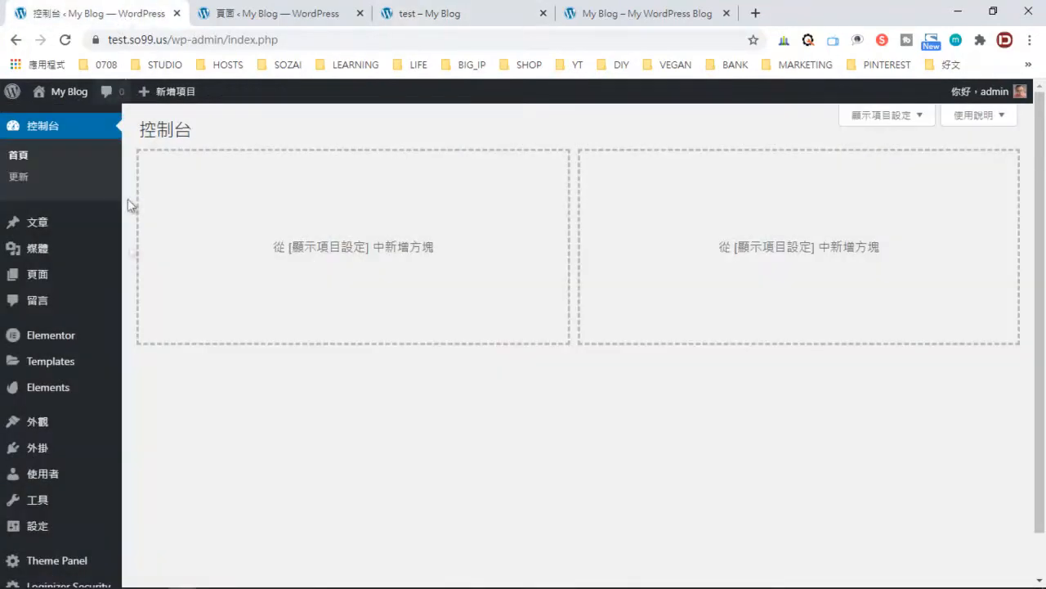
mouse_move(62, 452)
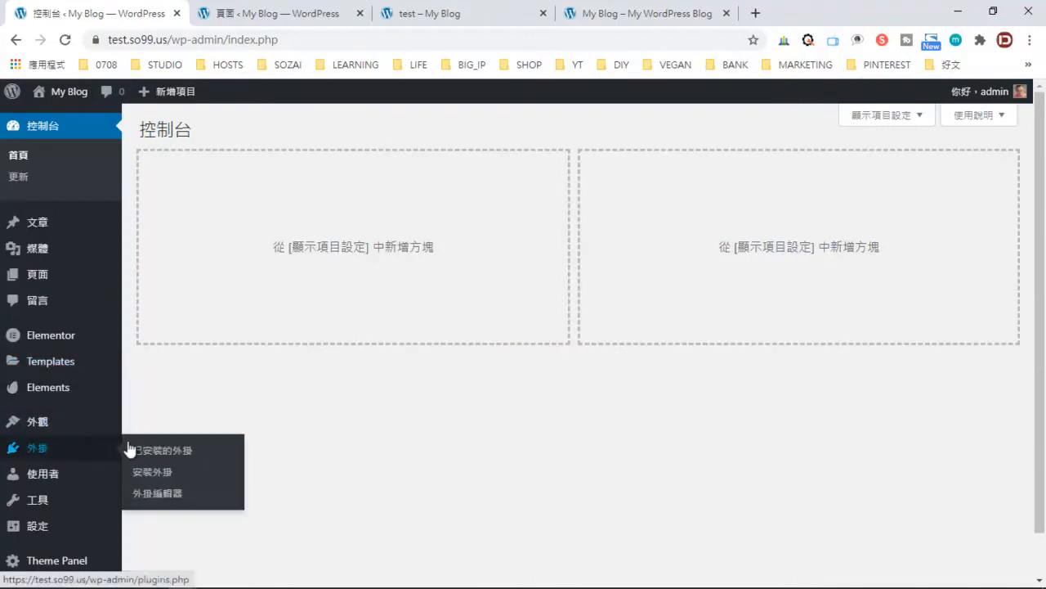
left_click(148, 473)
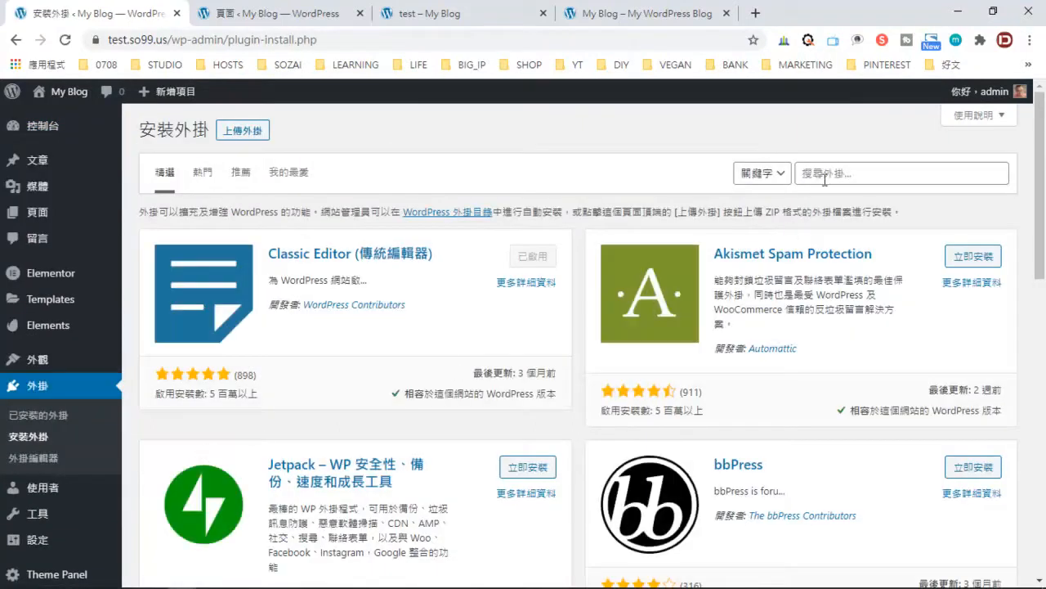
left_click(824, 175)
type("jets")
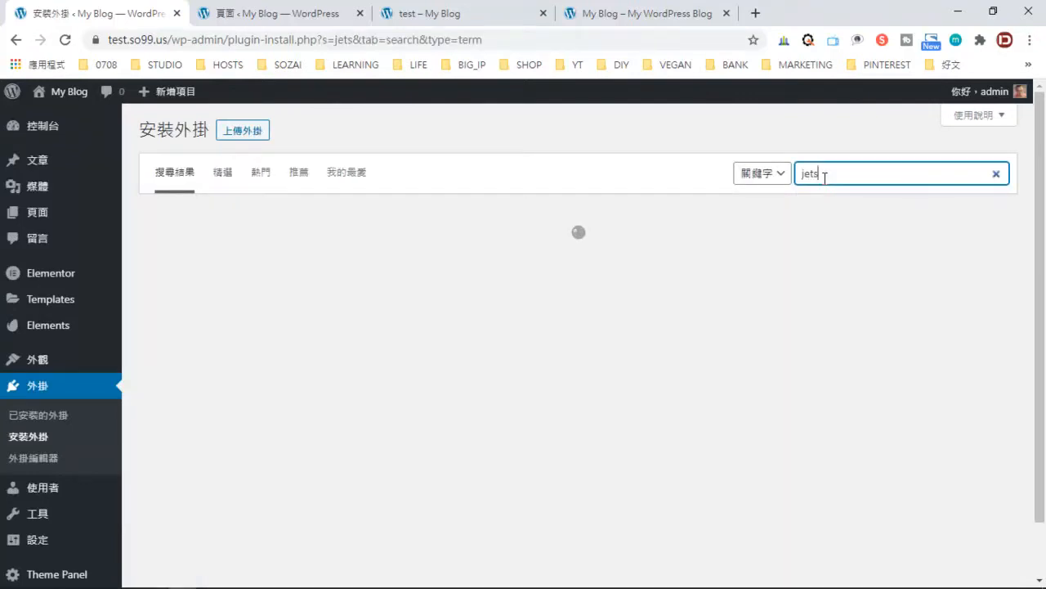
type("ticky")
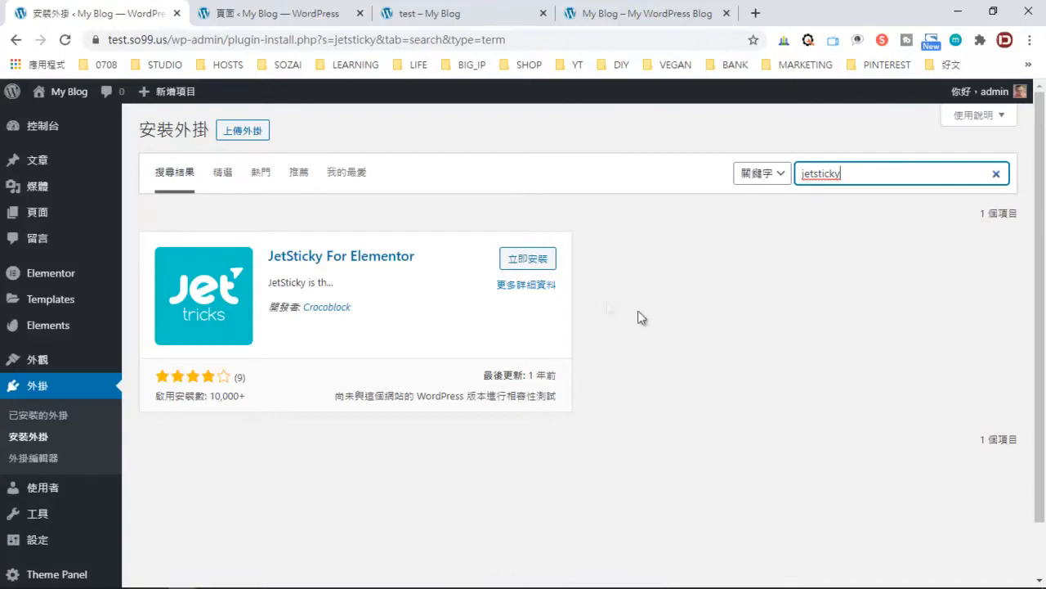
left_click(531, 270)
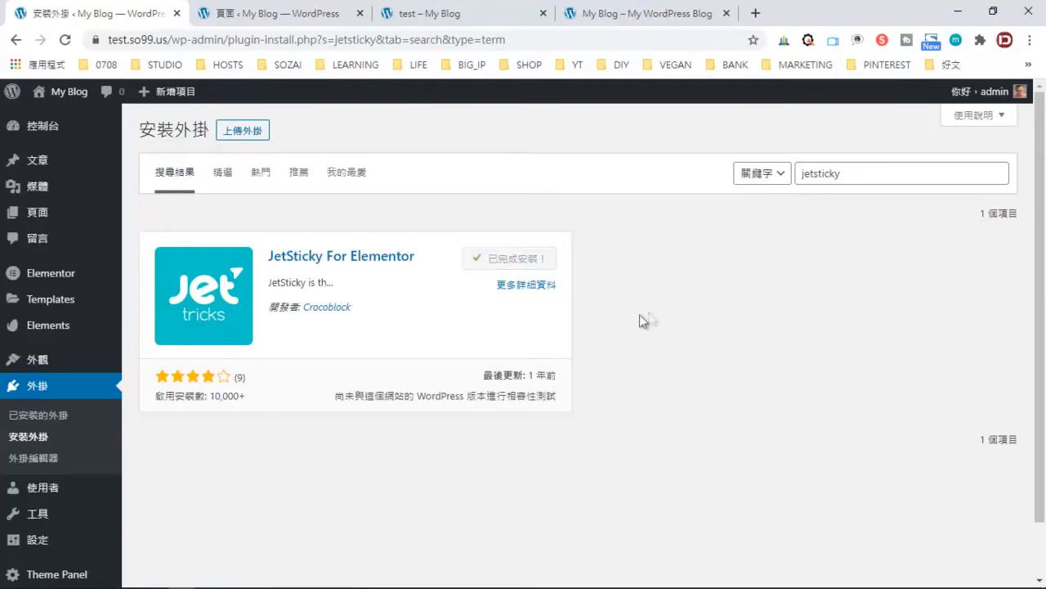
left_click(554, 267)
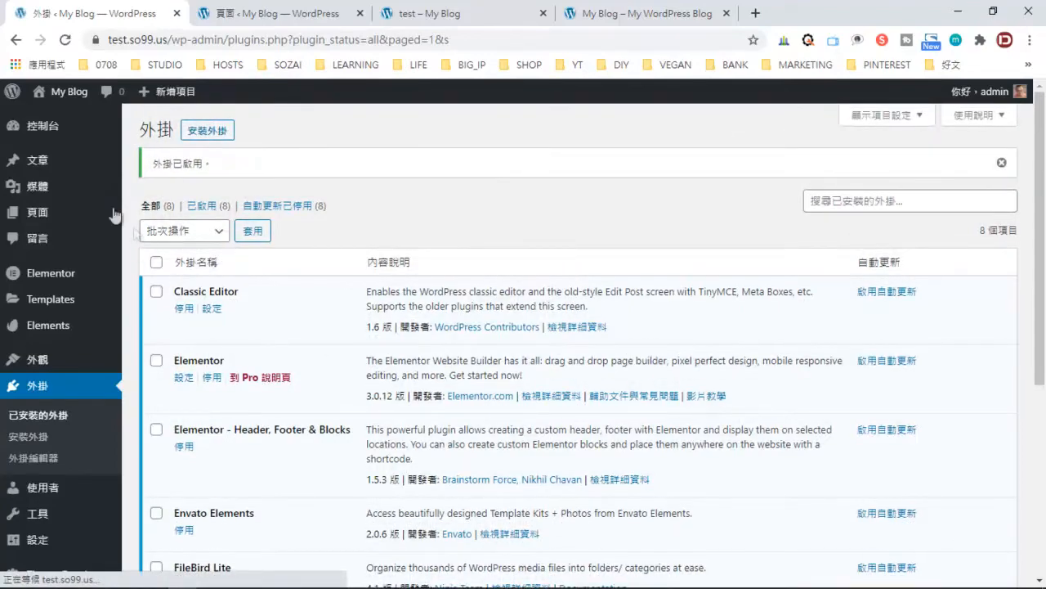
Look through the admin menus and the installed plugins list for JetSticky settings.
mouse_move(66, 173)
mouse_move(62, 197)
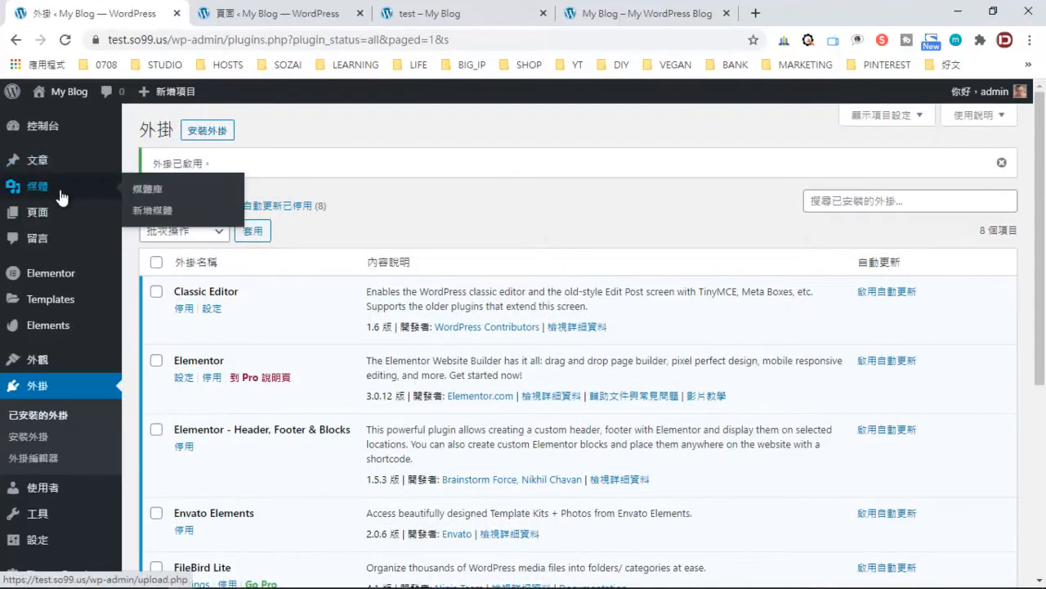
scroll(326, 360, "down", 2)
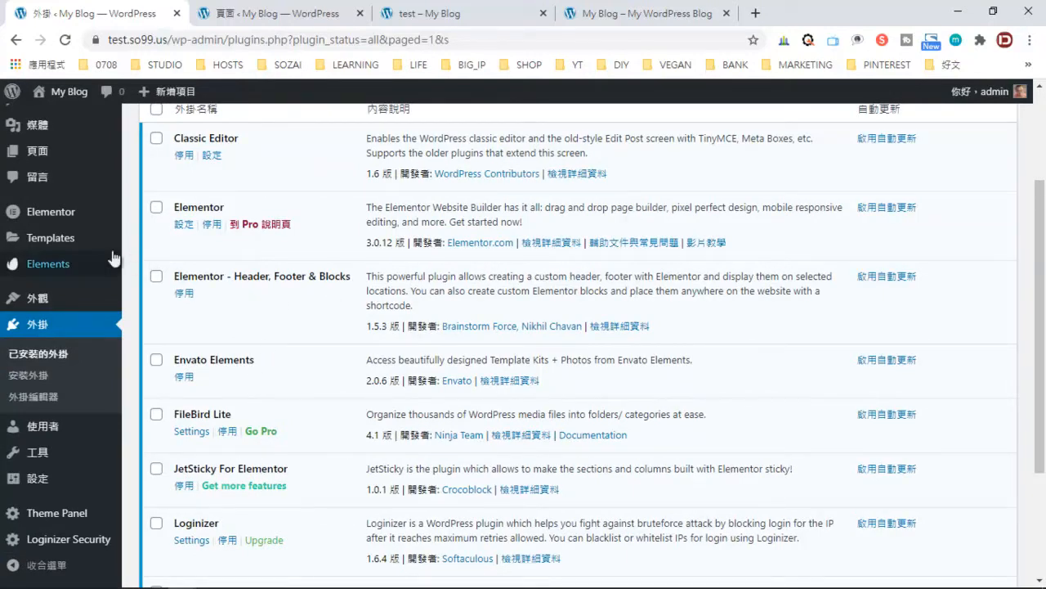
mouse_move(59, 269)
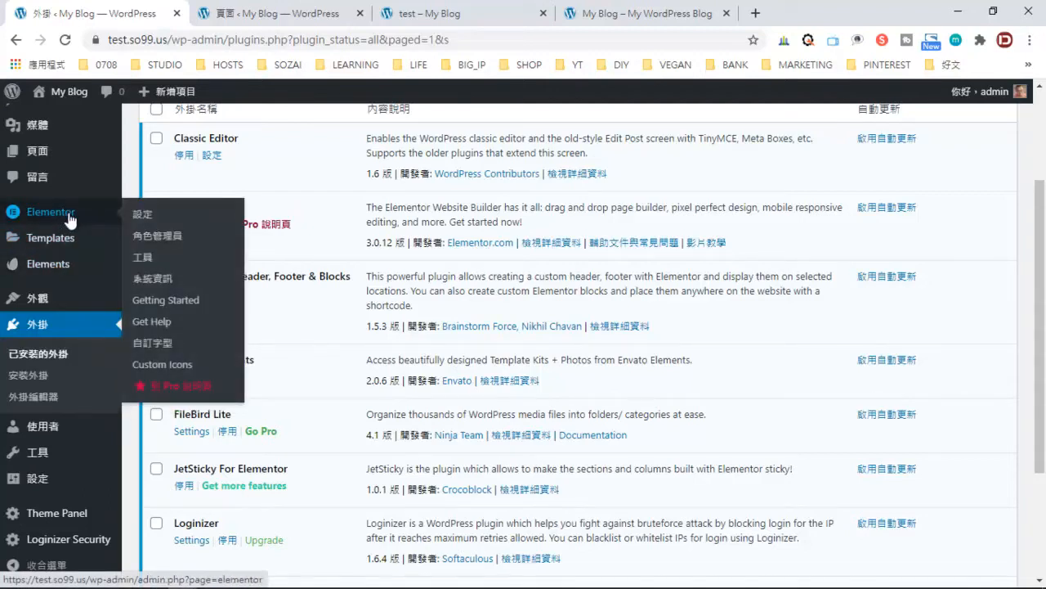
mouse_move(74, 246)
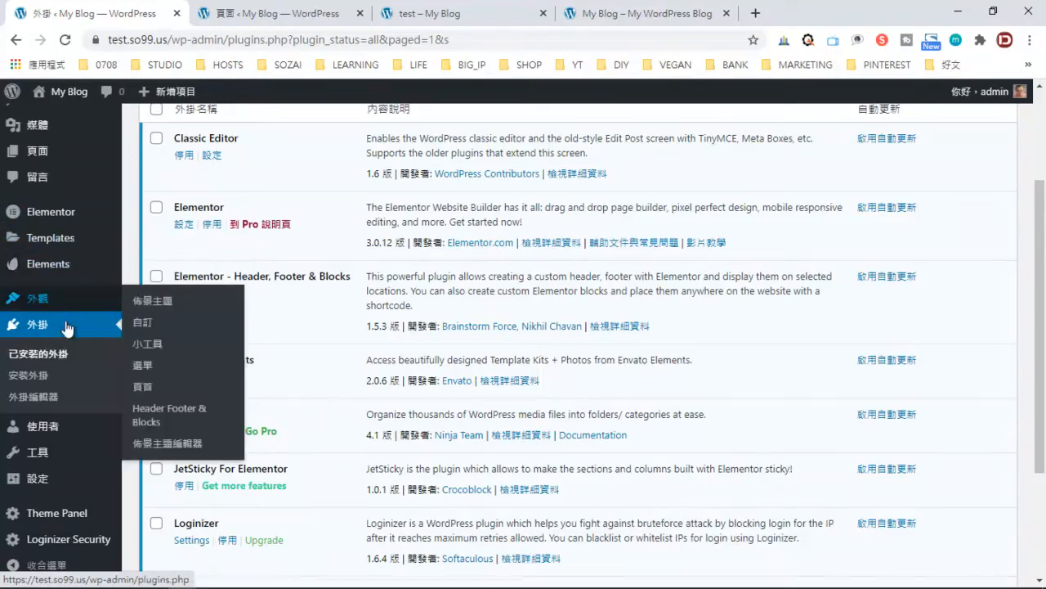
mouse_move(67, 458)
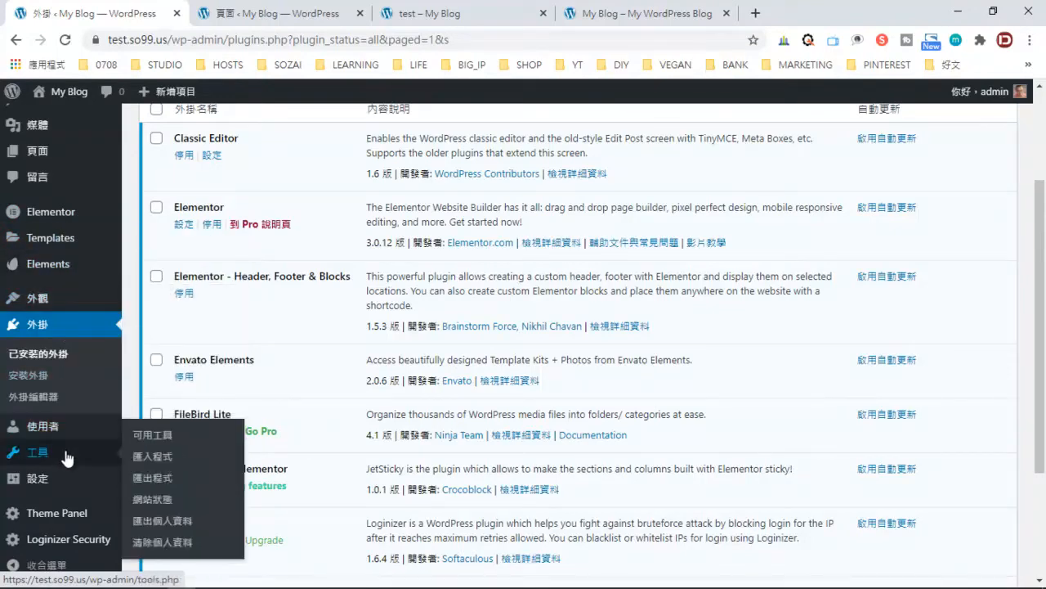
scroll(67, 458, "down", 1)
scroll(245, 310, "up", 2)
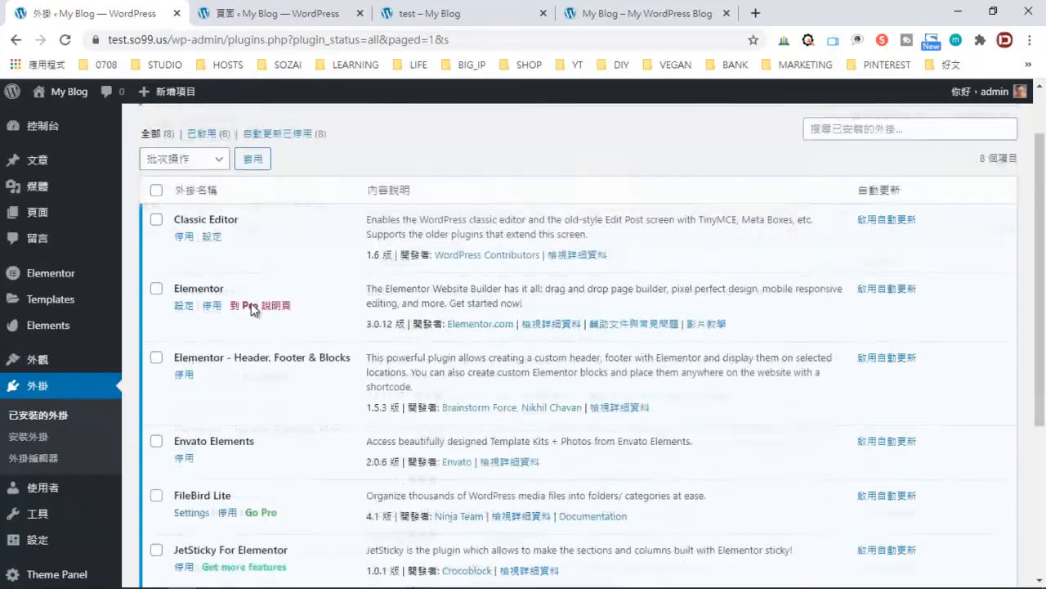
scroll(251, 309, "up", 1)
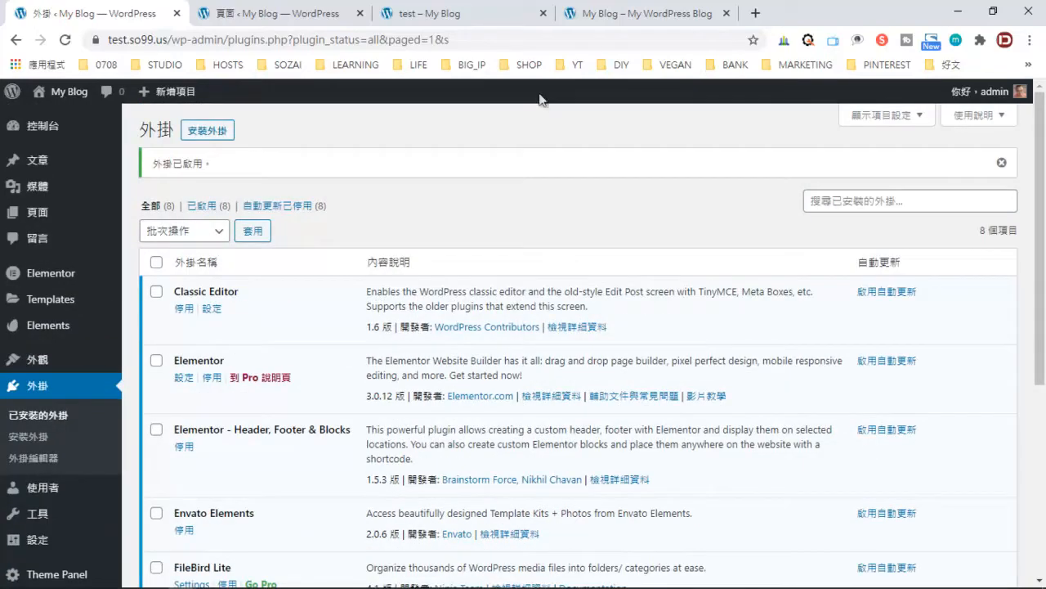
Open the test page's HEADER template for editing with Elementor in a new browser tab.
left_click(623, 13)
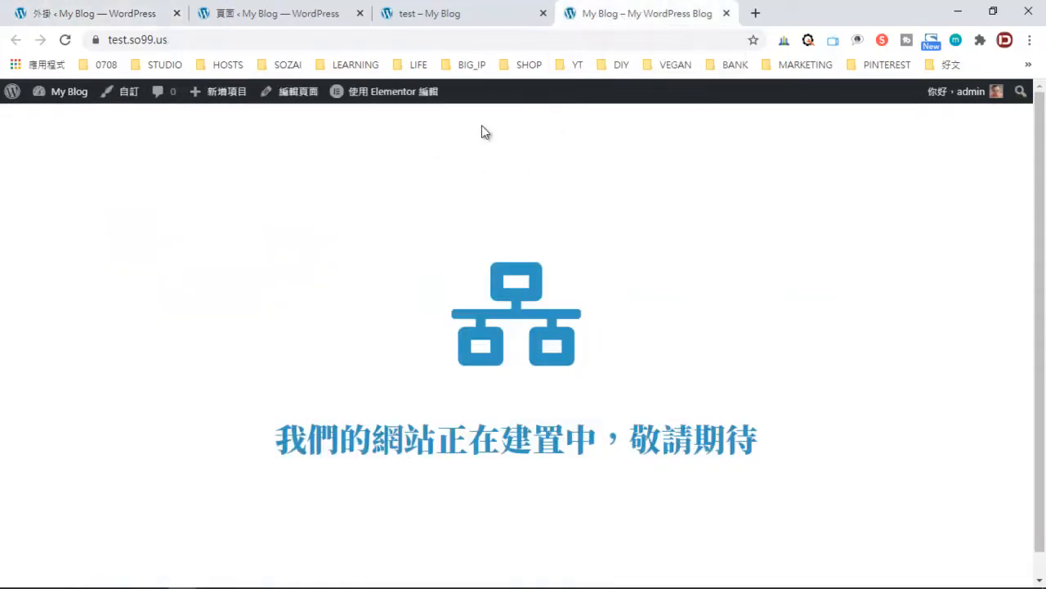
left_click(488, 13)
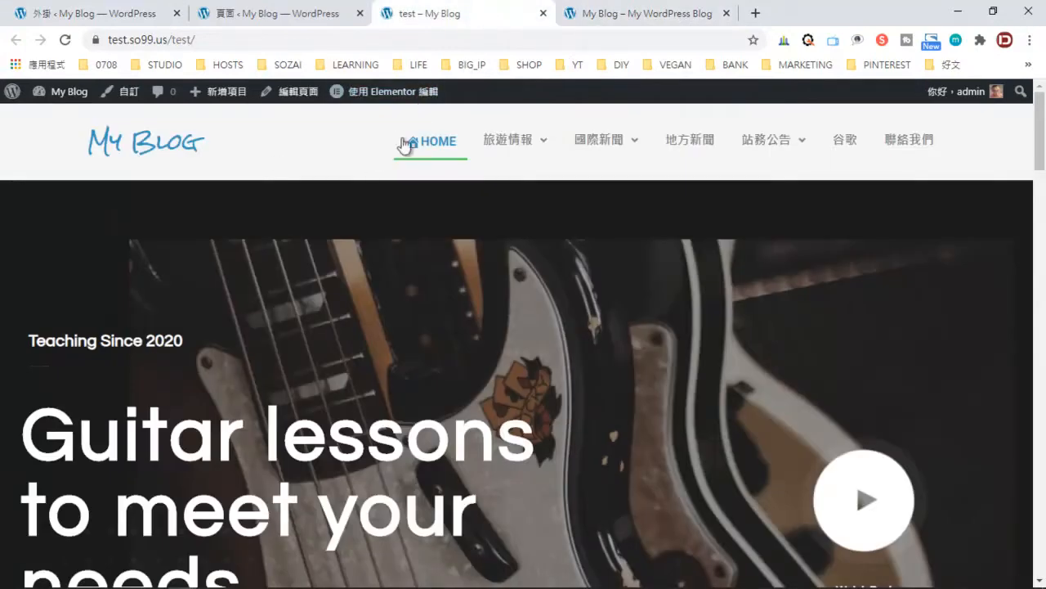
mouse_move(369, 101)
mouse_move(409, 103)
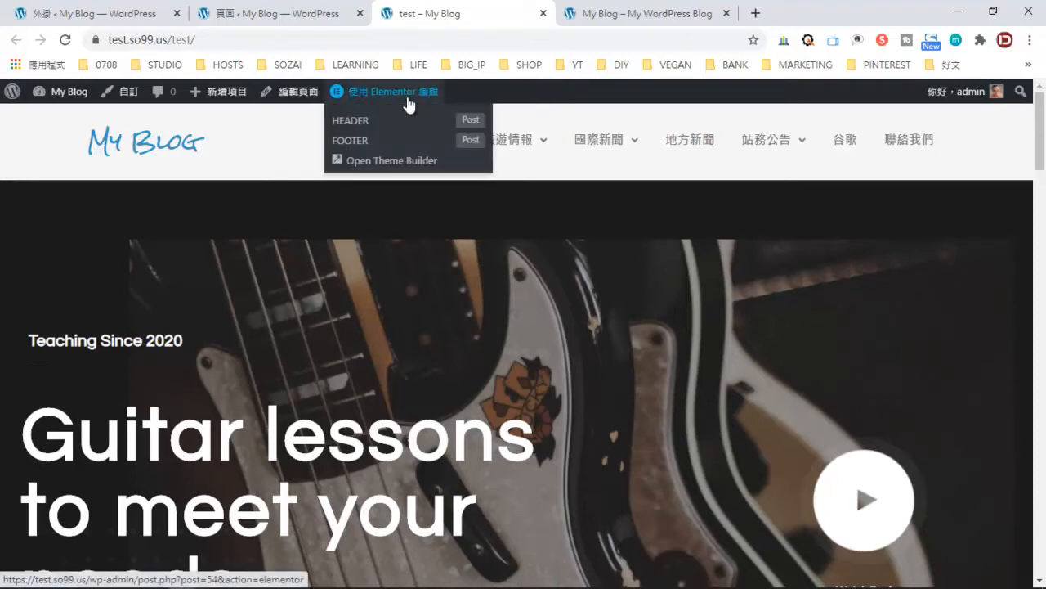
left_click(395, 123)
right_click(410, 124)
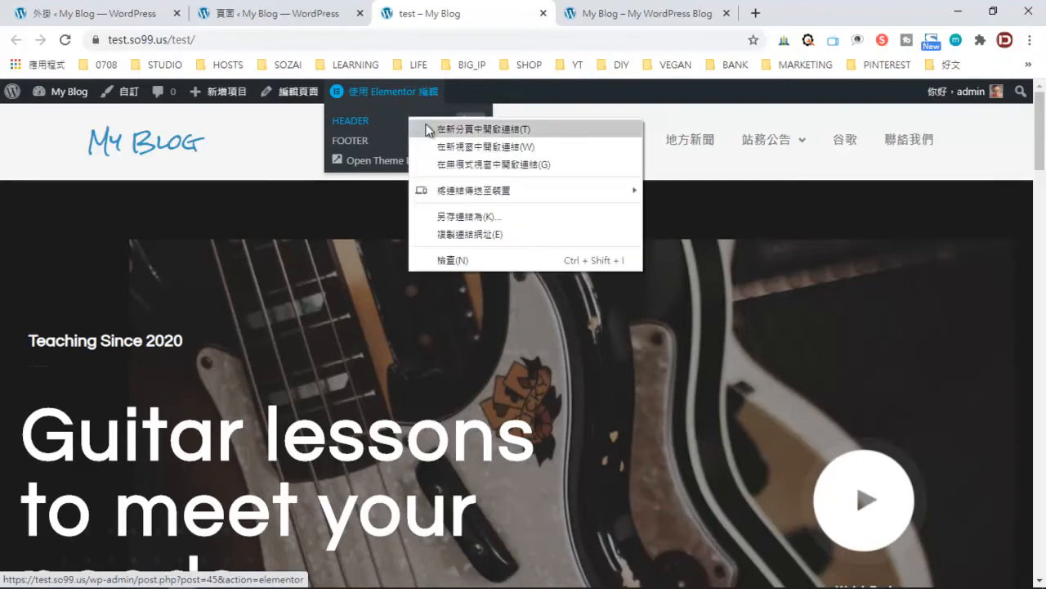
left_click(428, 131)
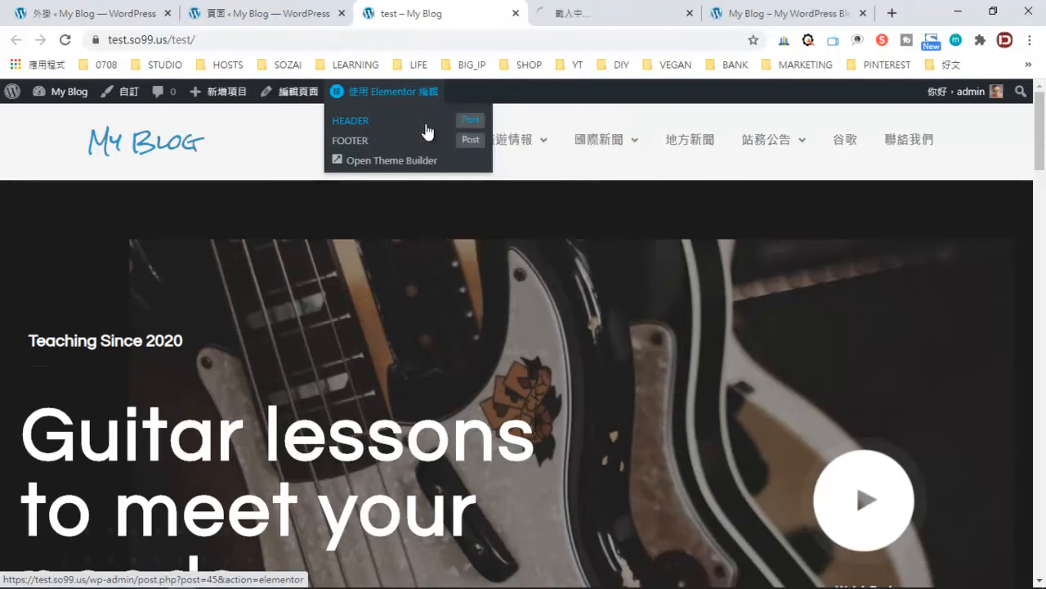
left_click(592, 22)
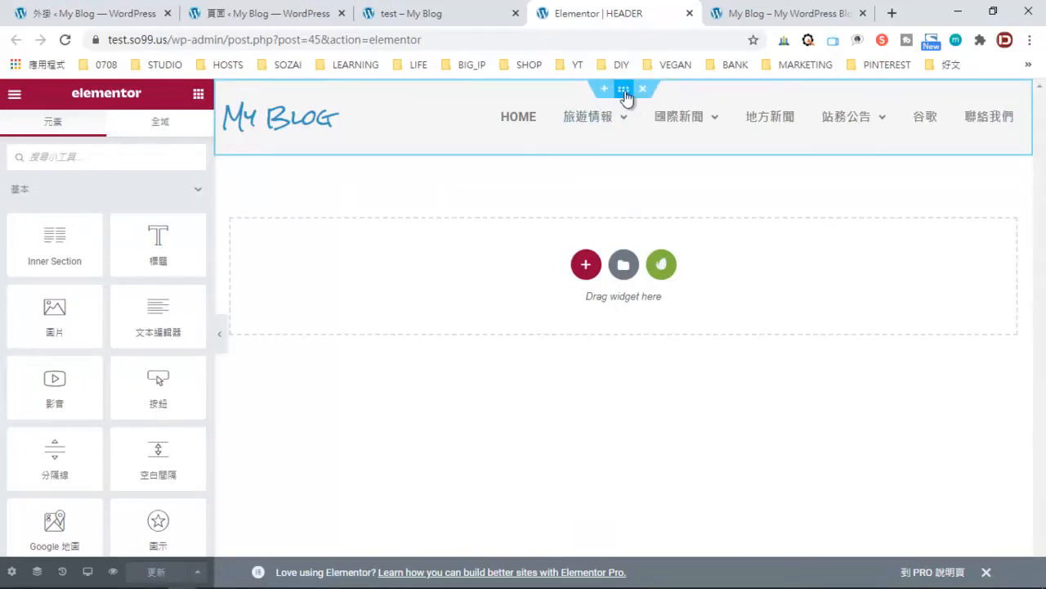
left_click(623, 91)
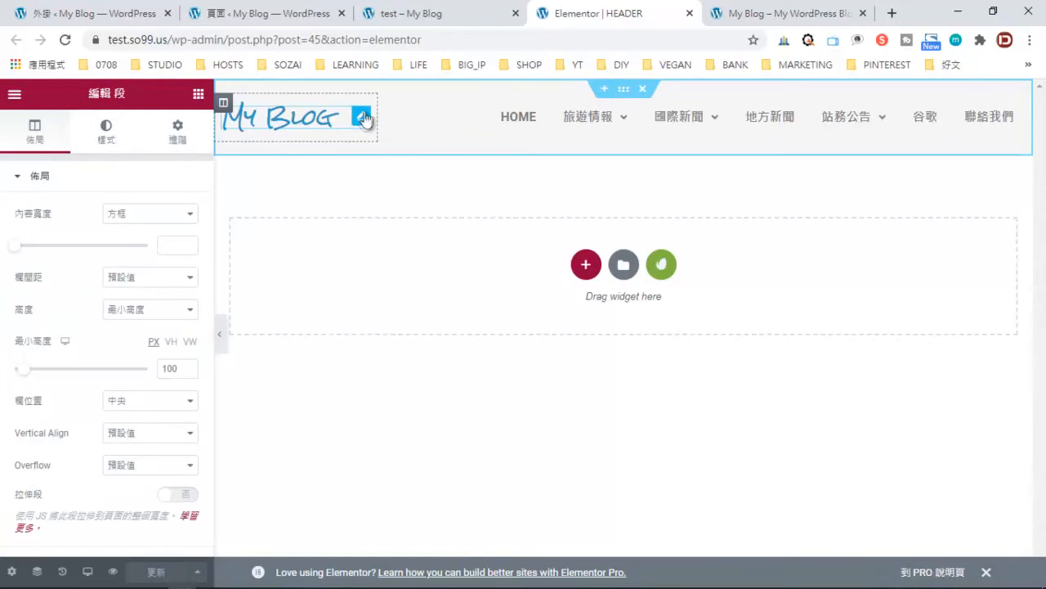
left_click(362, 111)
left_click(1017, 108)
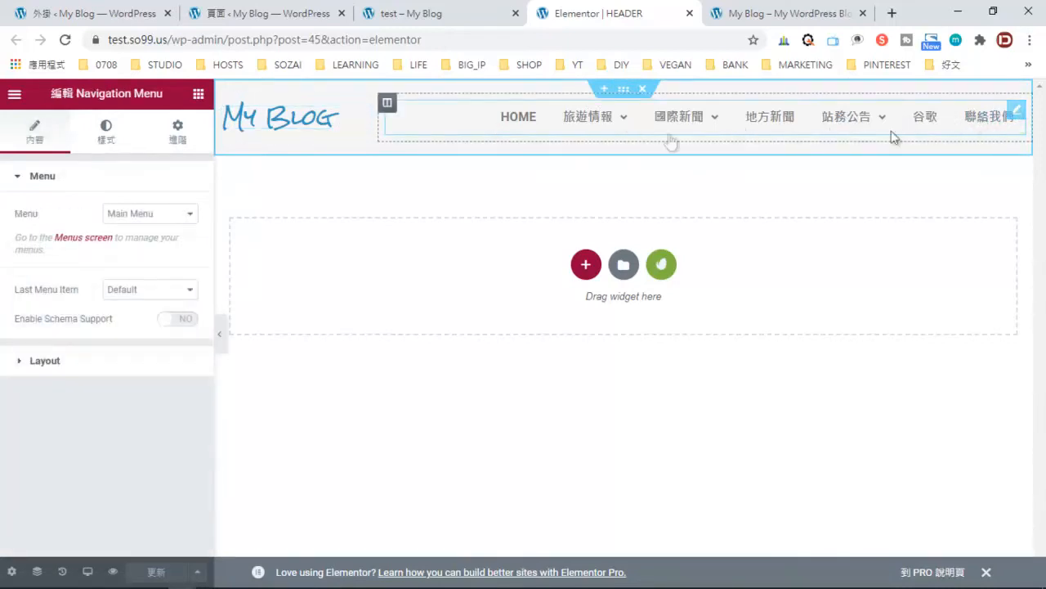
Enable Sticky Section under the header section's advanced Jet Sticky settings and update the template.
left_click(624, 91)
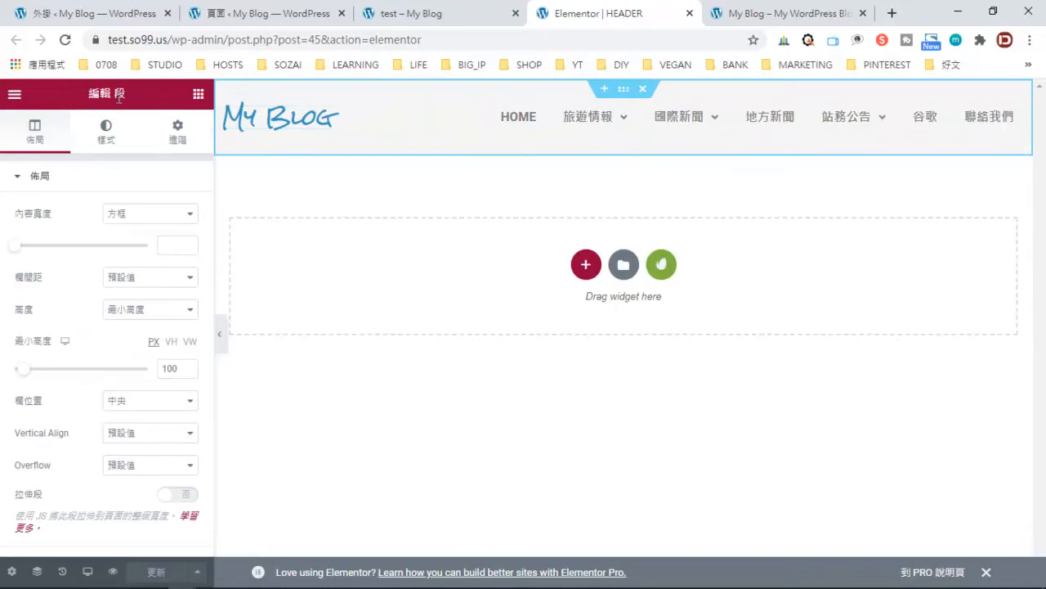
left_click(179, 142)
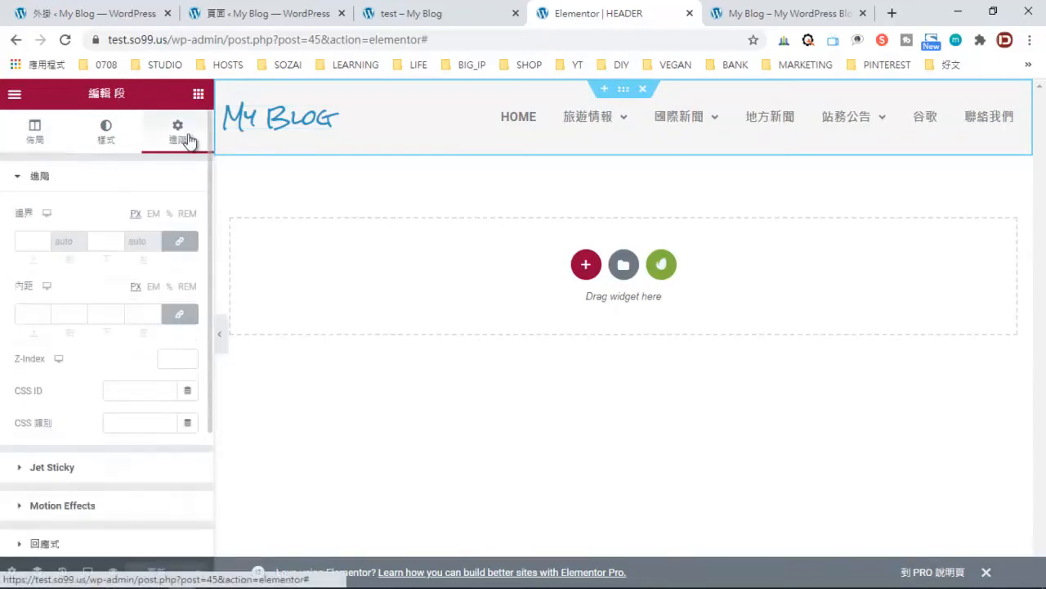
scroll(114, 370, "down", 2)
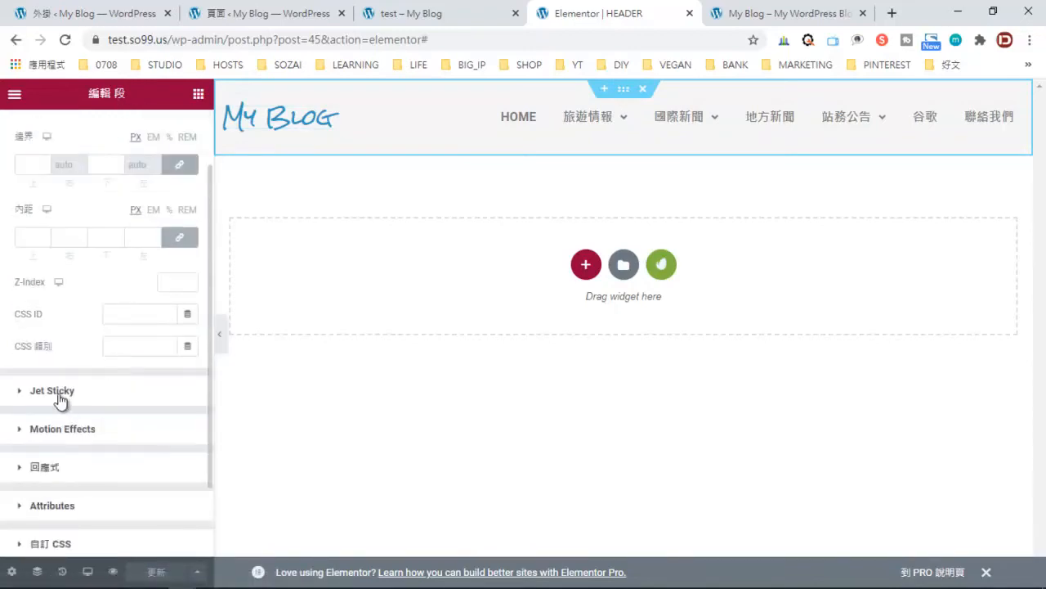
left_click(70, 398)
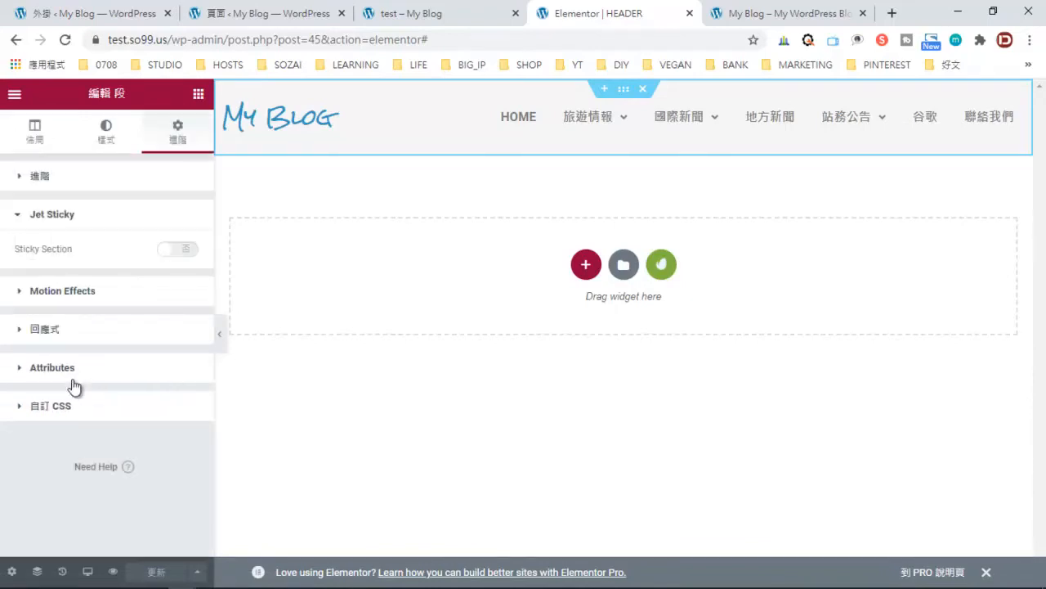
left_click(181, 252)
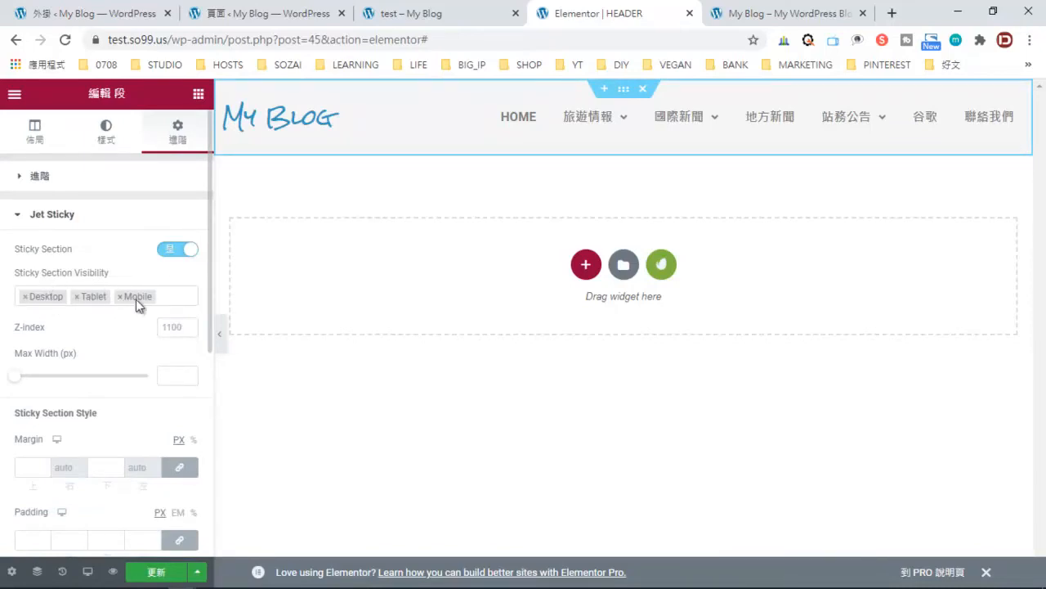
left_click(162, 577)
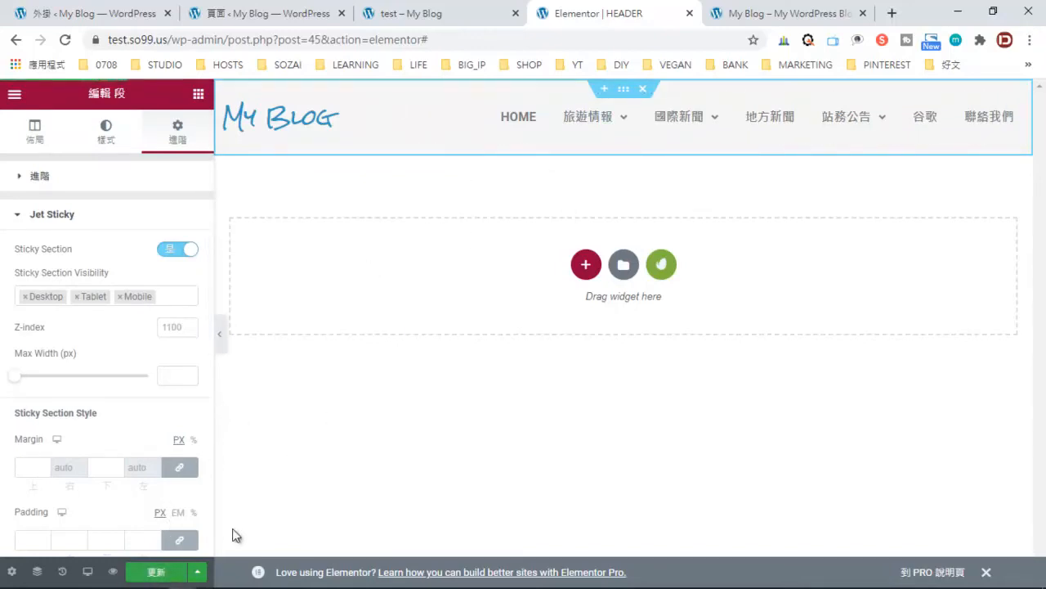
Reload the published test page and check how its header and navigation menu behave while the page scrolls.
left_click(432, 14)
left_click(65, 39)
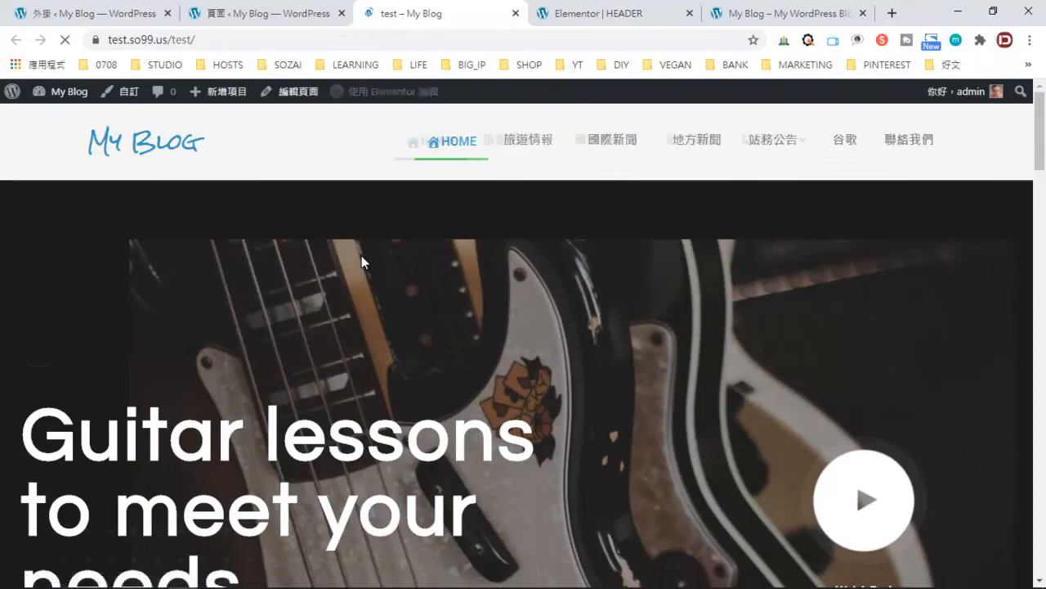
scroll(362, 255, "down", 5)
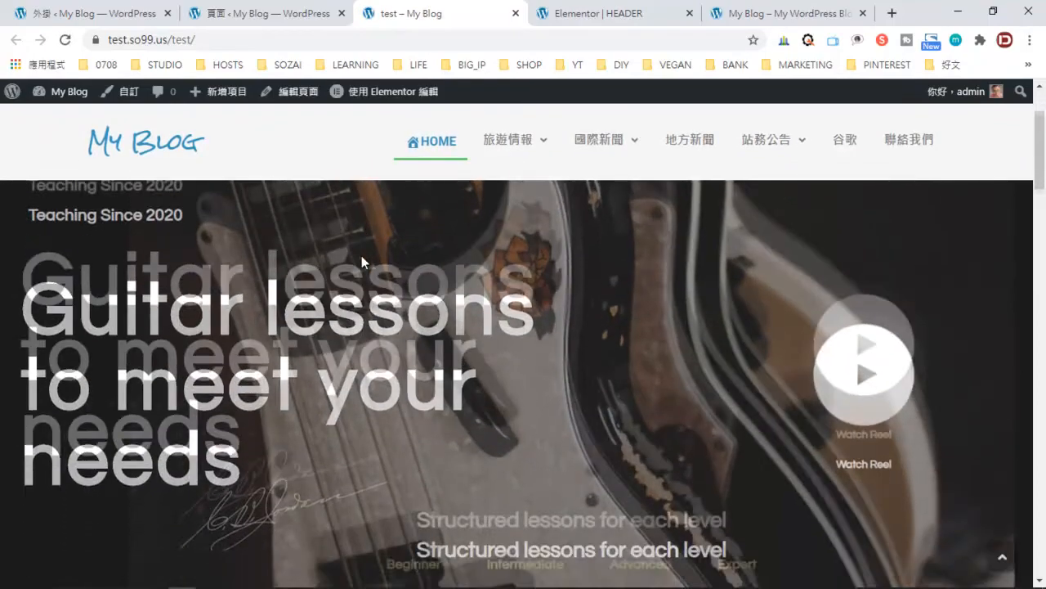
scroll(530, 164, "up", 4)
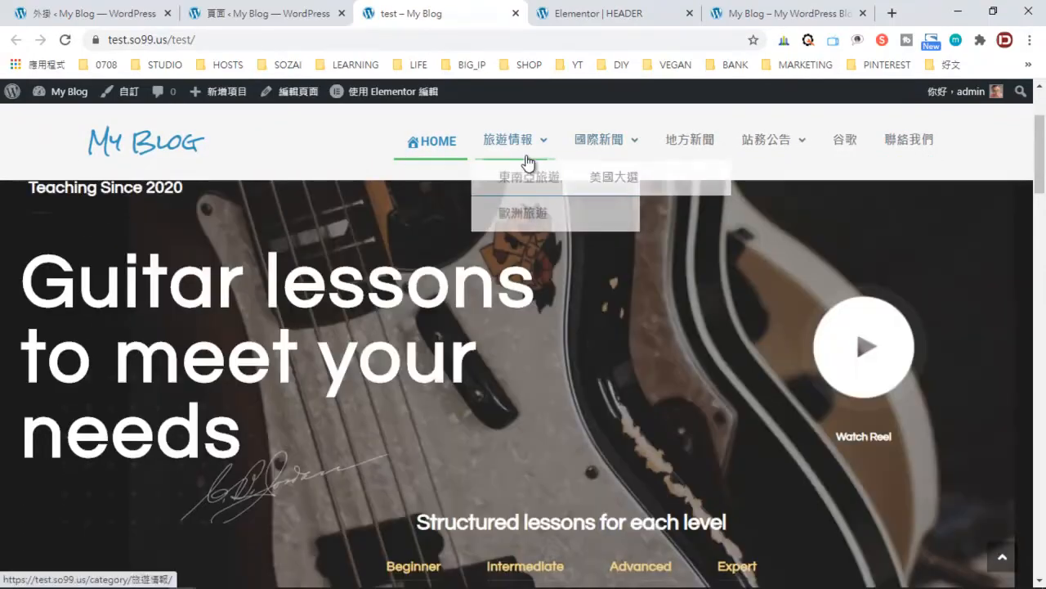
scroll(413, 308, "down", 1)
scroll(413, 308, "up", 1)
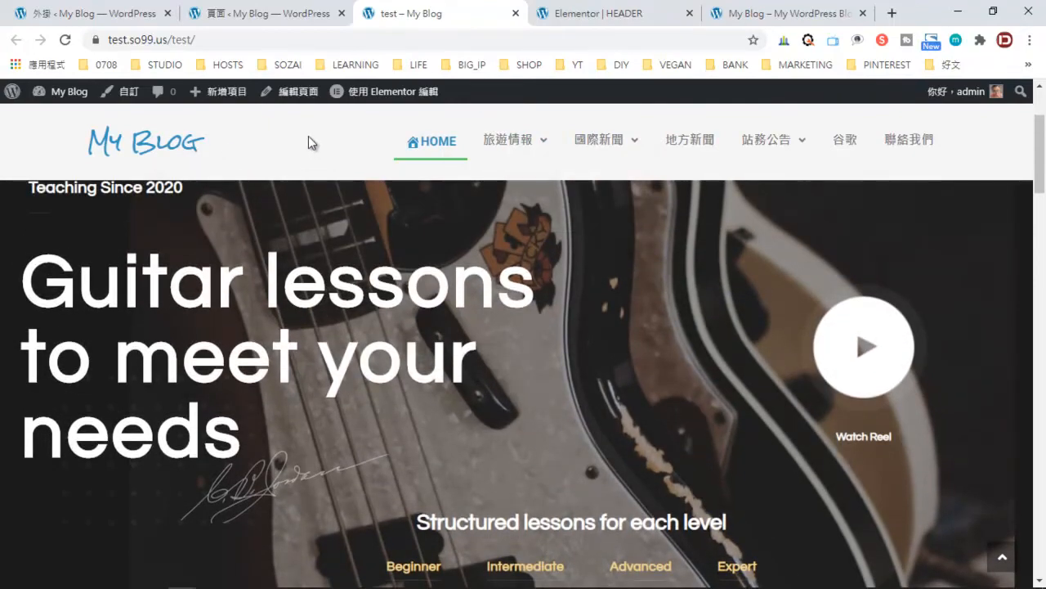
scroll(307, 333, "down", 1)
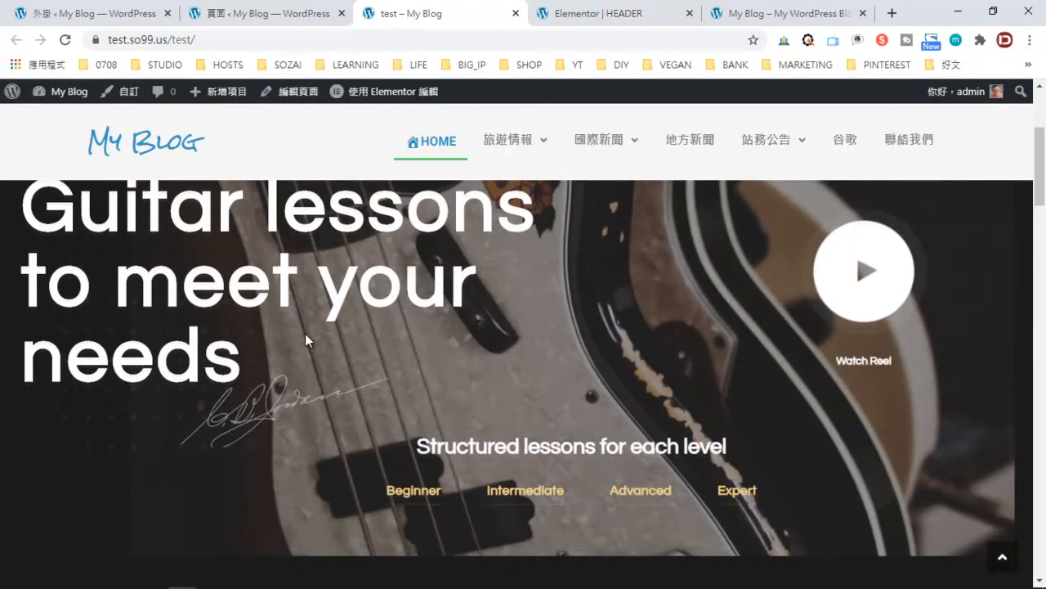
Close the Elementor HEADER editor tab and examine the header along the full length of the test page.
left_click(572, 13)
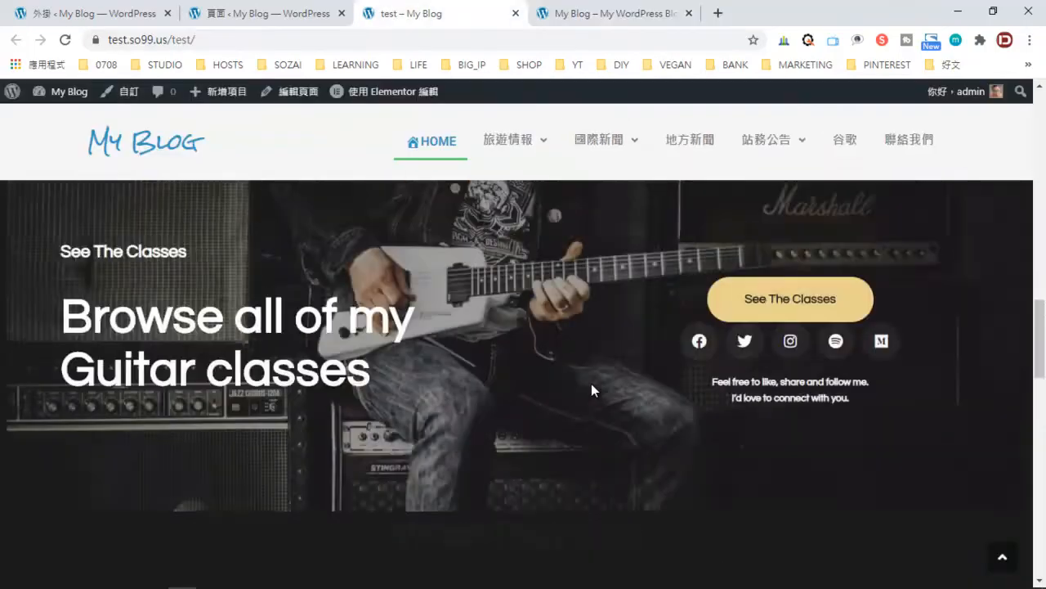
scroll(591, 383, "up", 17)
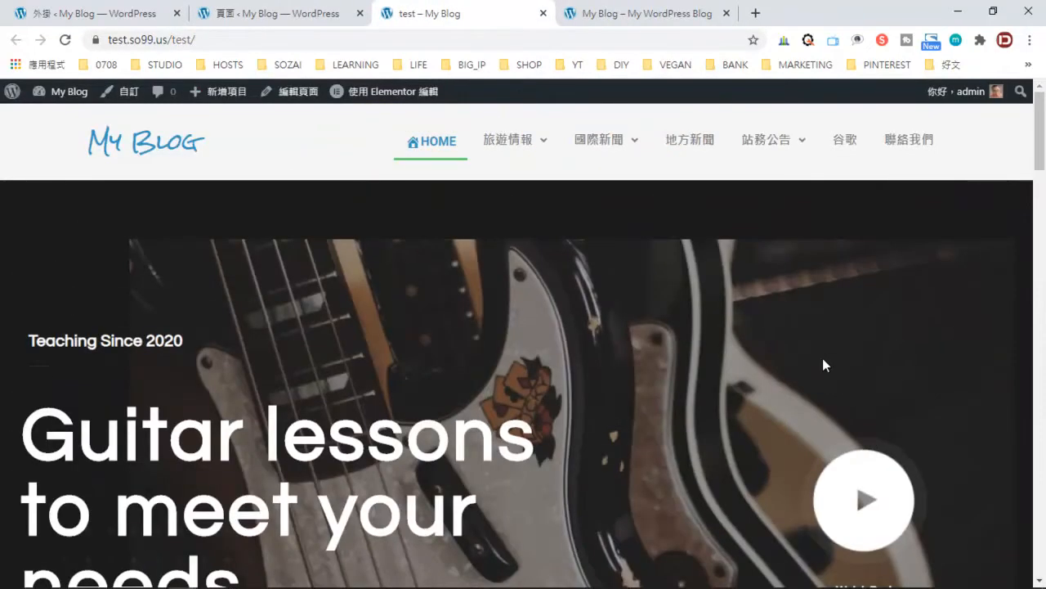
scroll(822, 362, "down", 2)
scroll(669, 360, "down", 1)
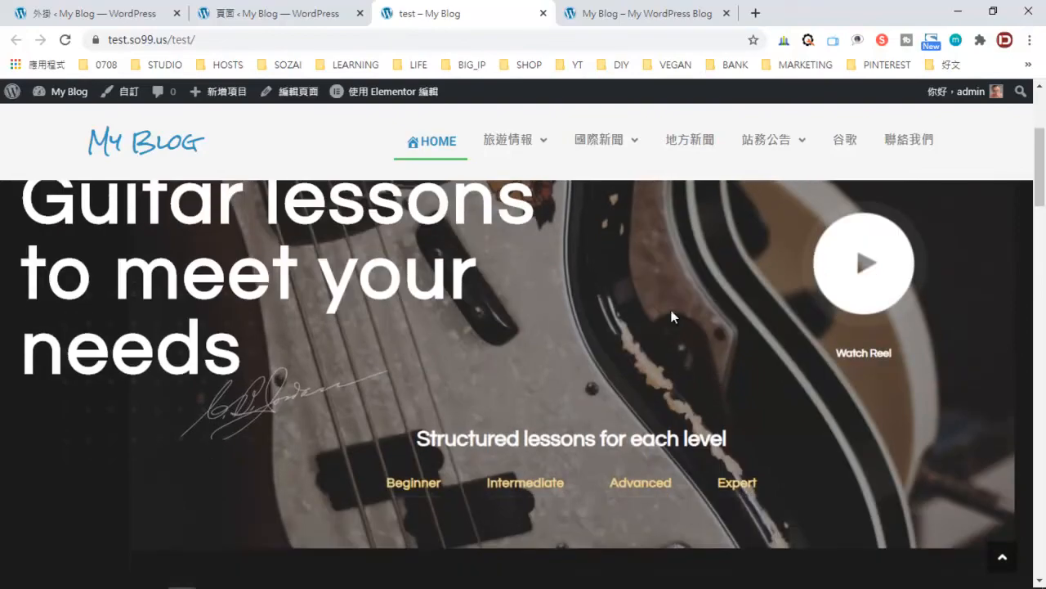
scroll(673, 309, "down", 1)
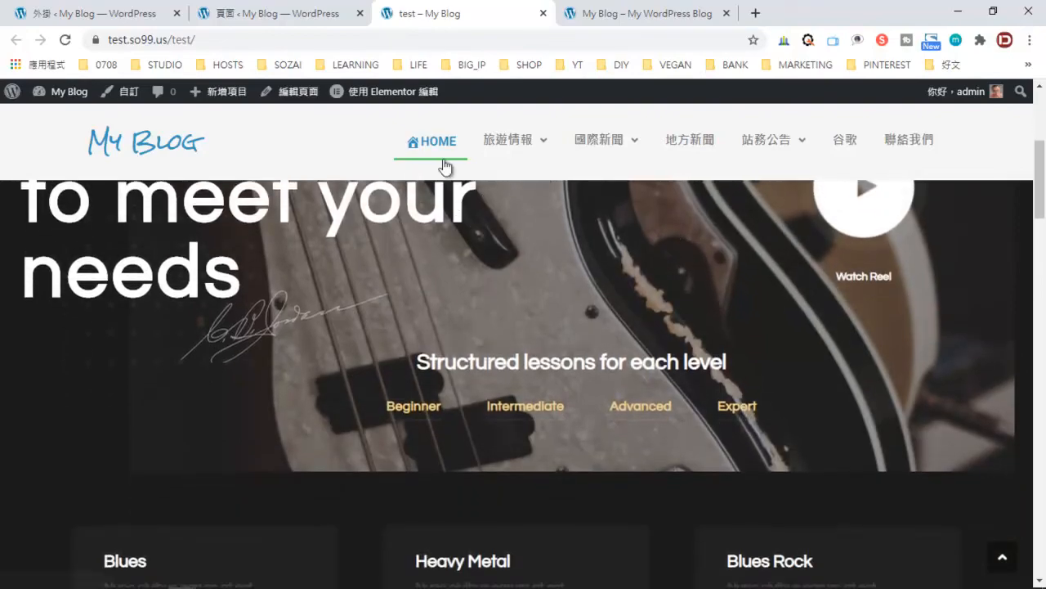
scroll(626, 281, "down", 1)
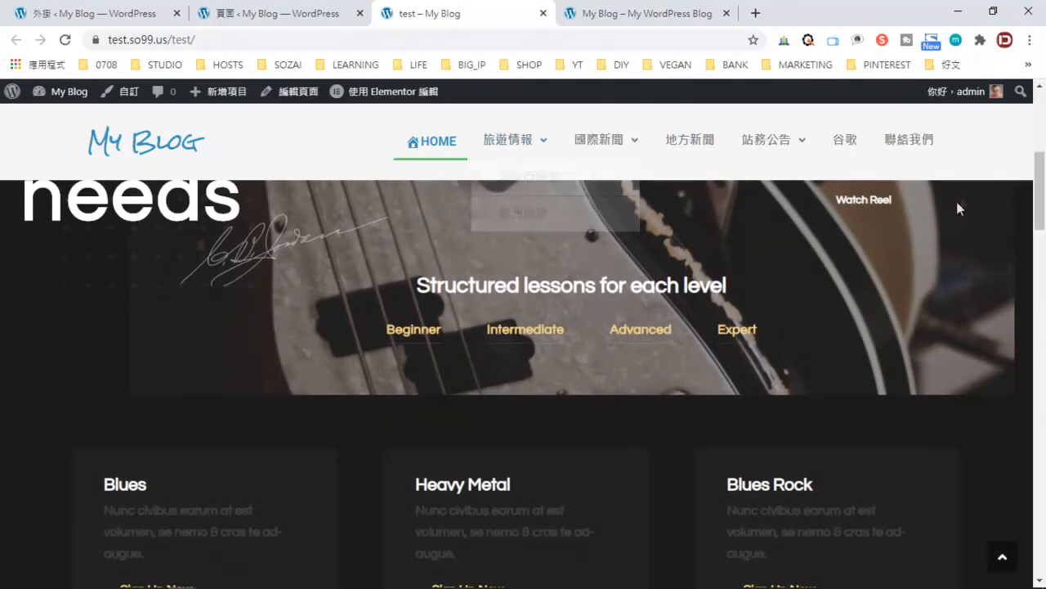
left_click_drag(1040, 193, 1017, 481)
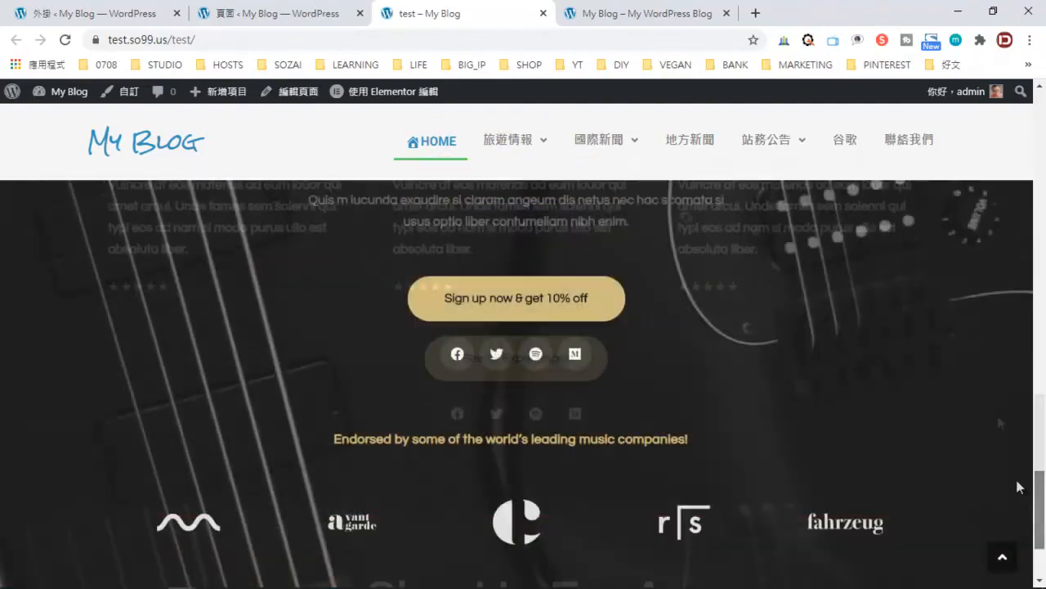
scroll(1019, 487, "up", 5)
scroll(444, 307, "up", 10)
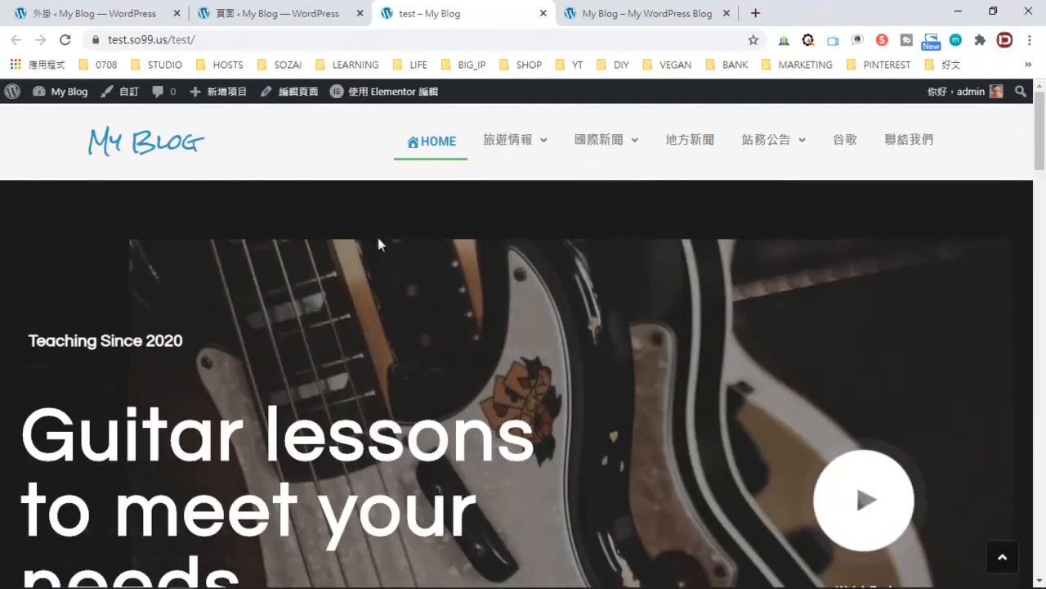